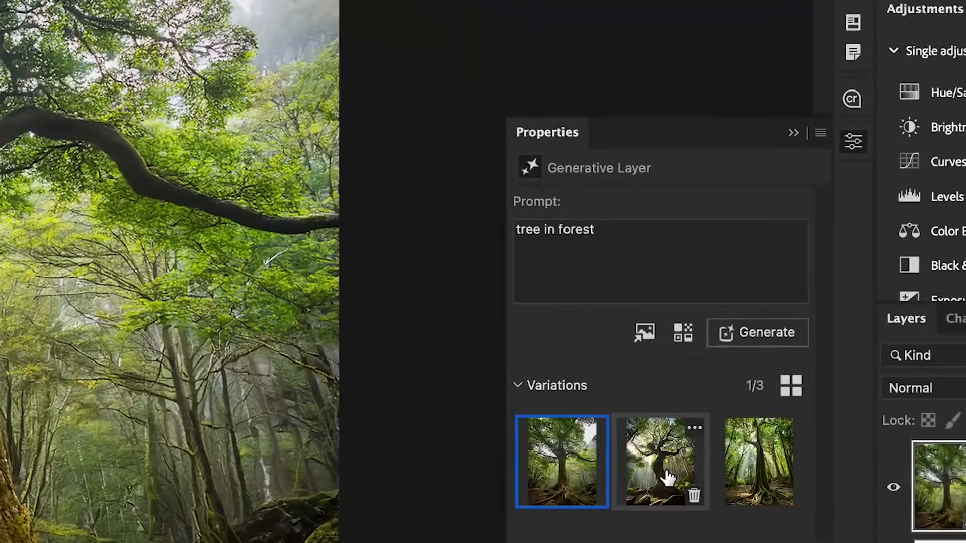
- Compare the generated image variations of the "tree in forest" prompt
left_click(833, 441)
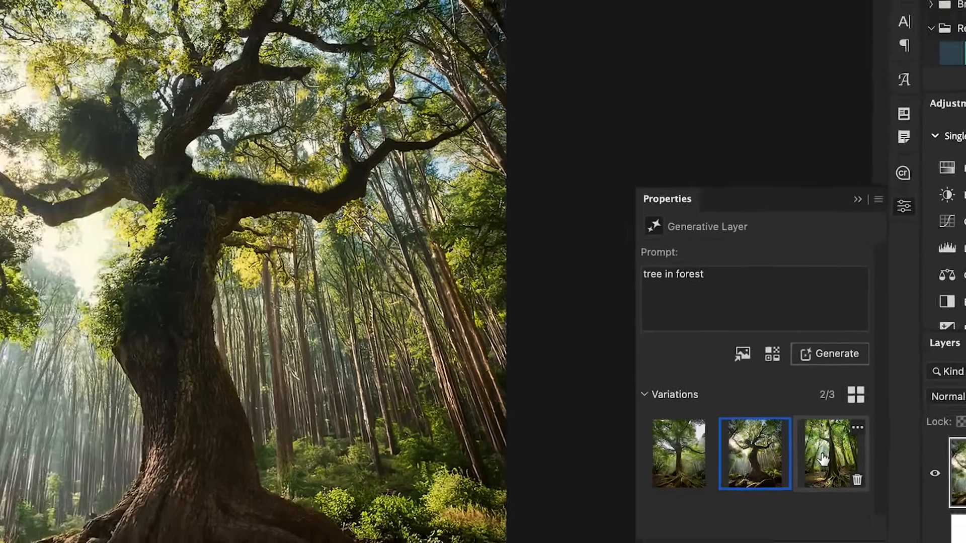
left_click(823, 459)
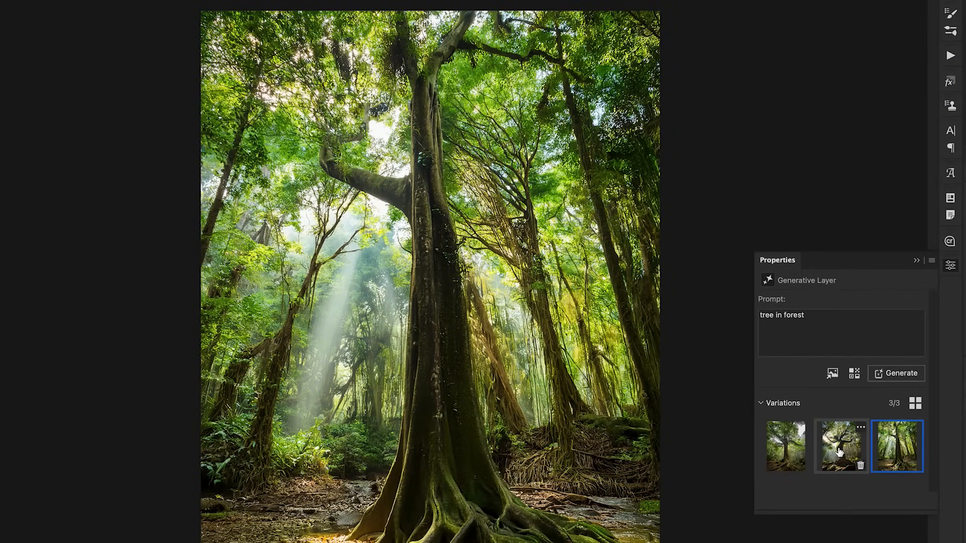
left_click(839, 452)
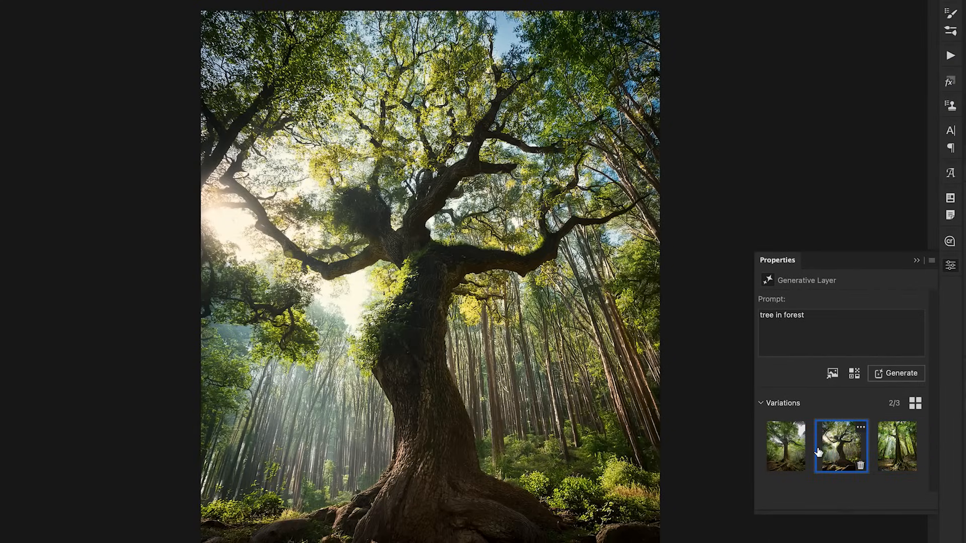
left_click(787, 450)
left_click(877, 445)
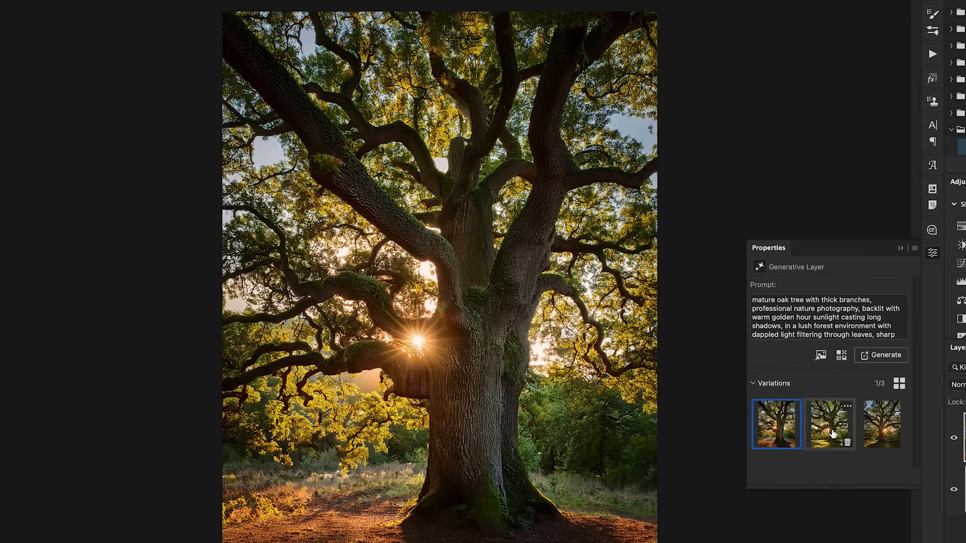
- Compare the generated variations of the detailed prompt for a mature oak tree backlit by golden hour sunlight
left_click(832, 435)
left_click(873, 431)
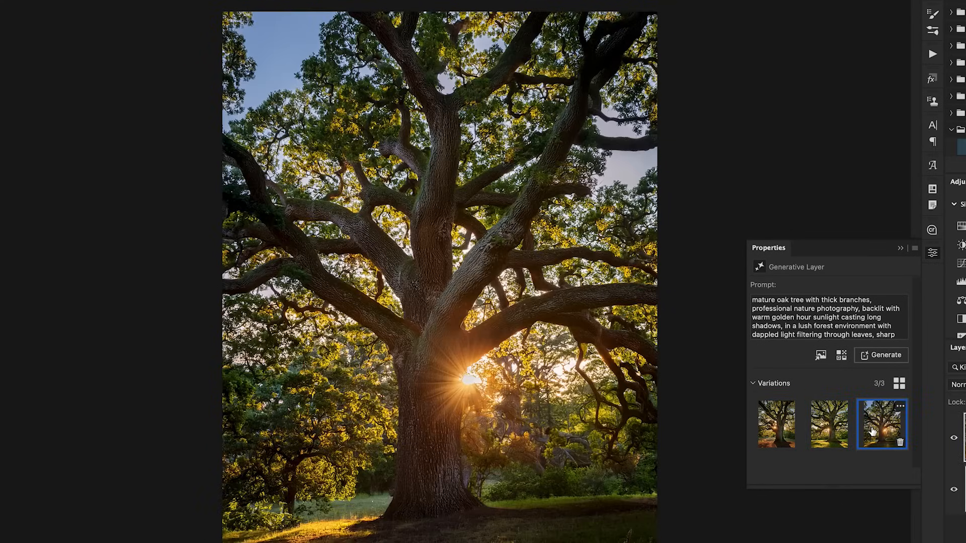
left_click(833, 428)
left_click(785, 424)
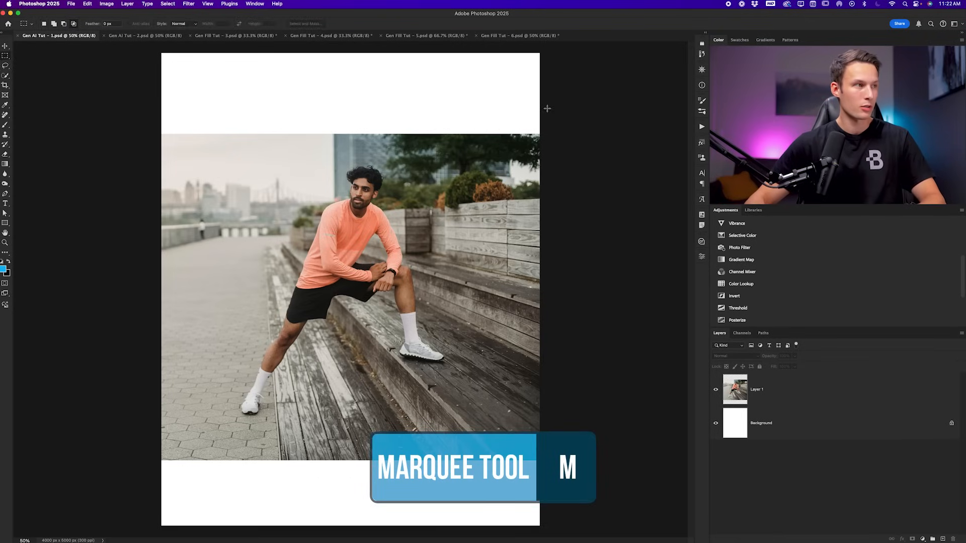
- Select the blank white strips above and below the stretching man's photo with the Rectangular Marquee, slightly overlapping the photo's edges
key("m")
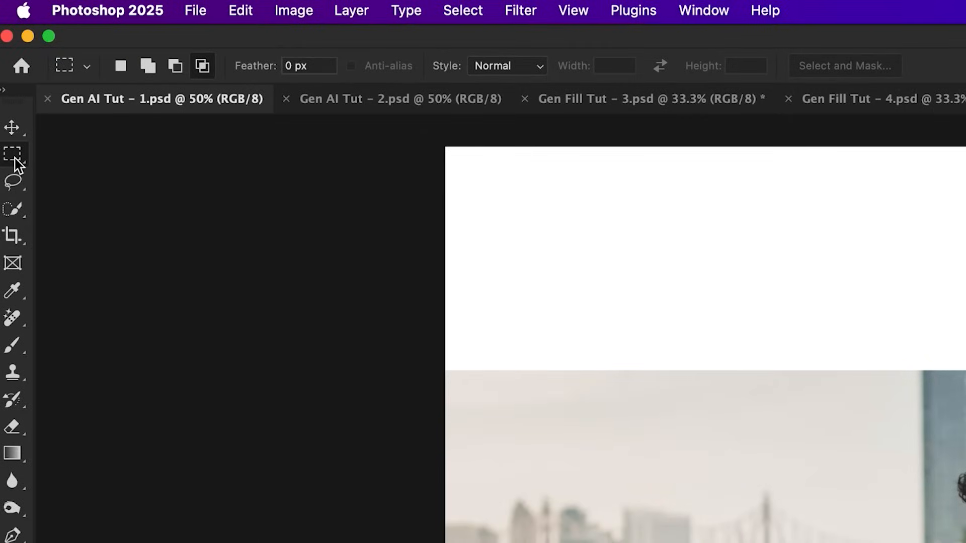
right_click(15, 159)
left_click(90, 154)
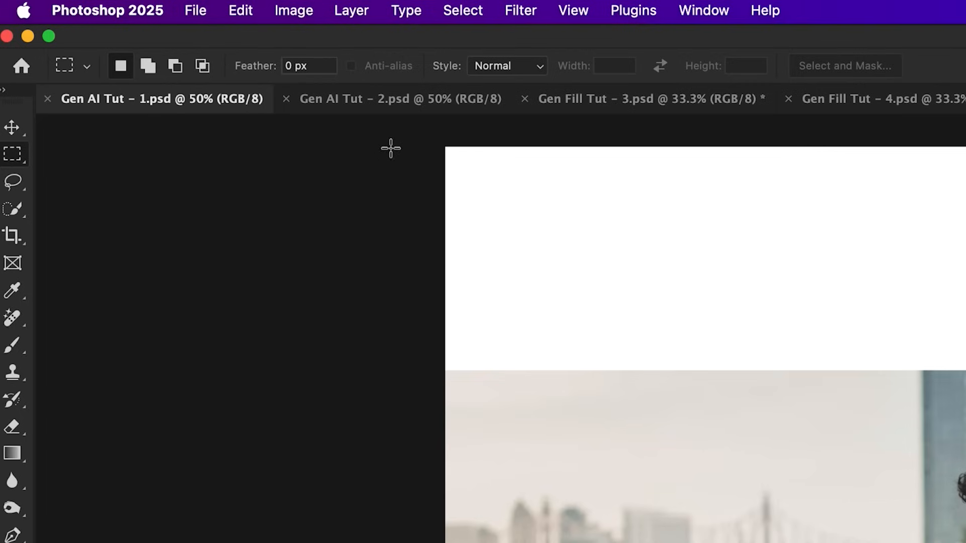
left_click_drag(419, 143, 965, 404)
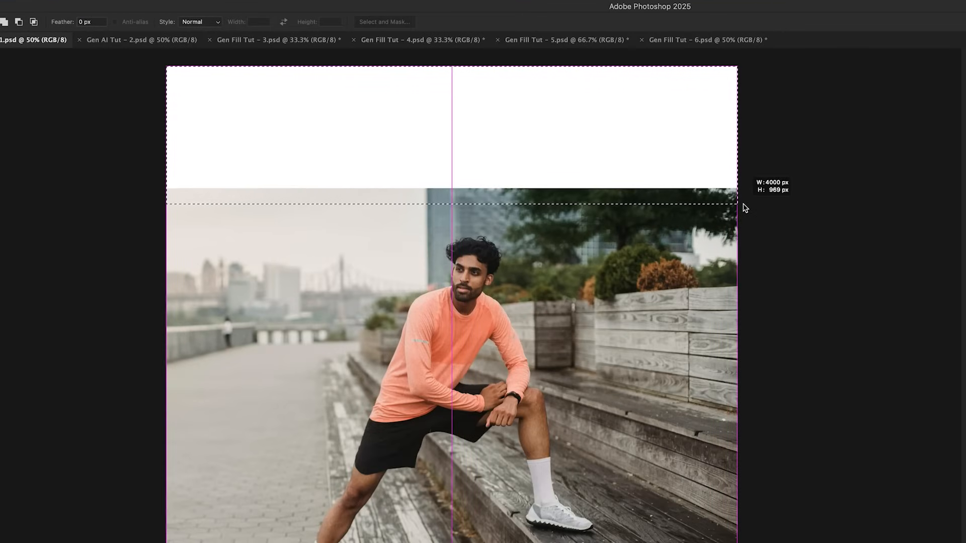
left_click_drag(746, 208, 743, 204)
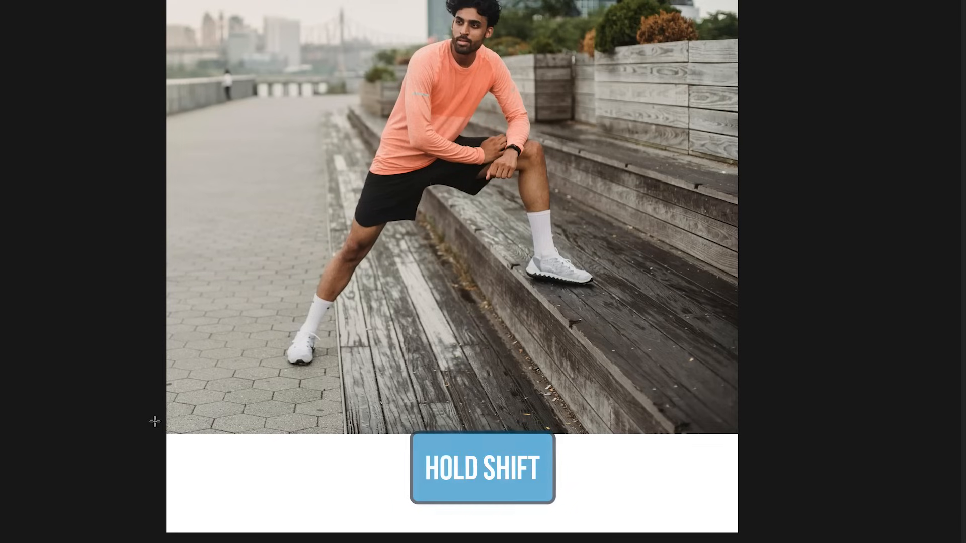
left_click_drag(154, 420, 796, 535)
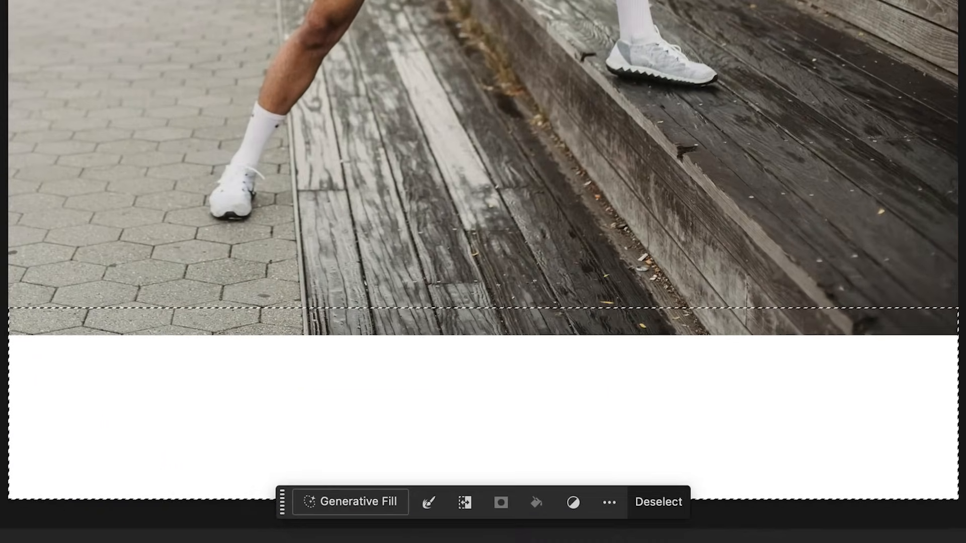
- Extend the photo into the selected strips using Generative Fill without a prompt, and preview the second and third variations
left_click(370, 530)
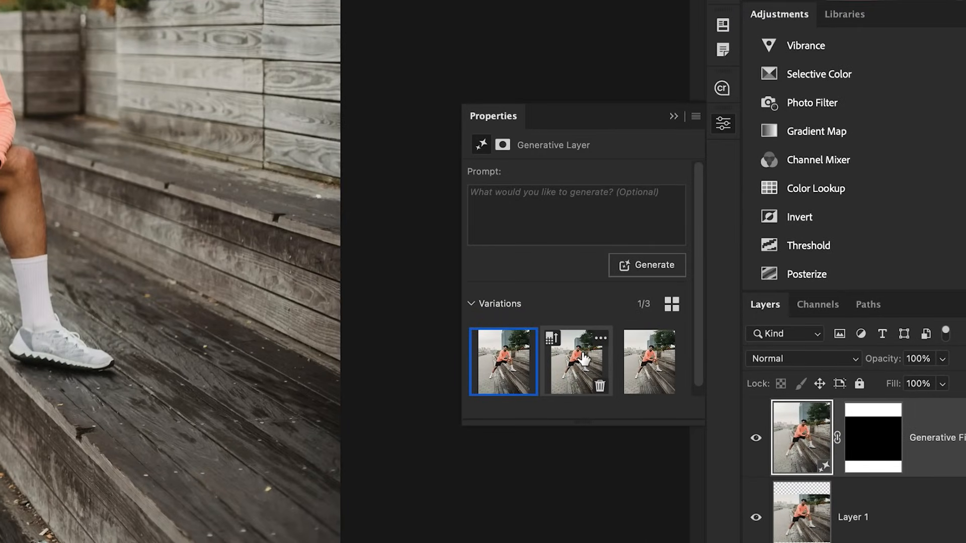
left_click(648, 357)
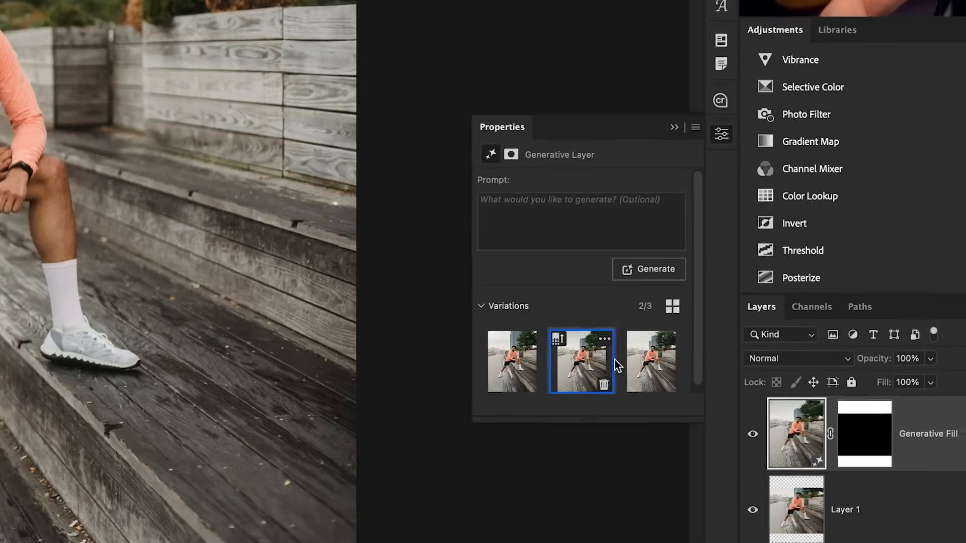
left_click(651, 361)
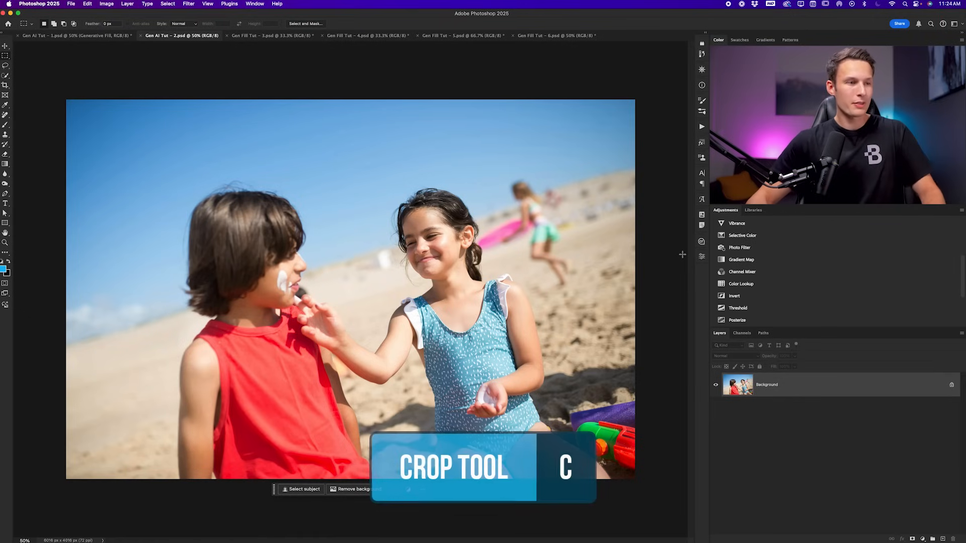
- Set the Crop tool to Original Ratio with Generative Expand as the fill for the beach photo
key("c")
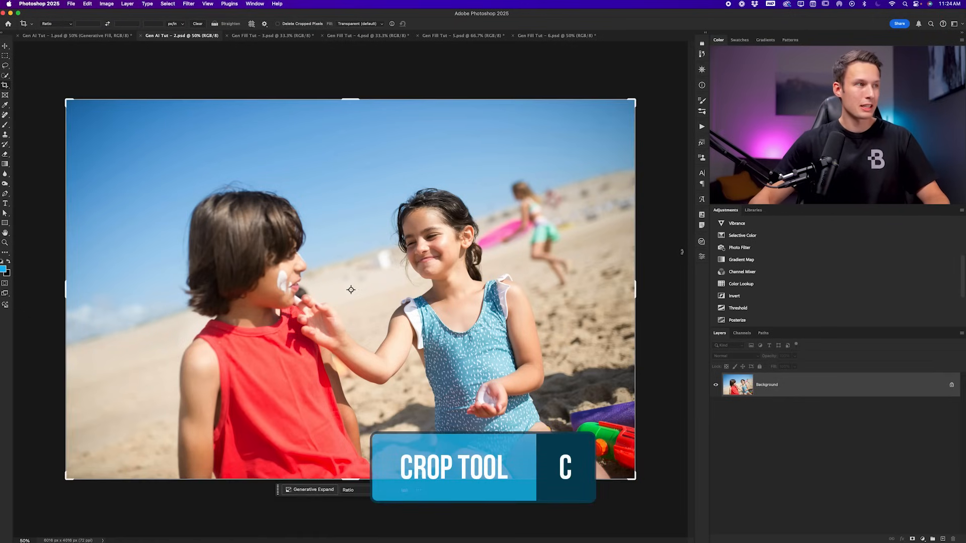
left_click(53, 24)
left_click(55, 23)
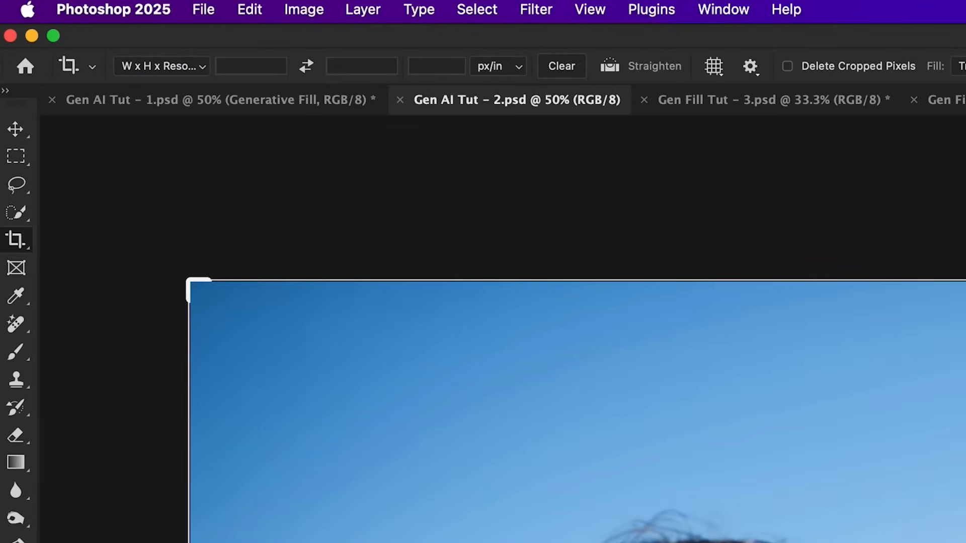
left_click(162, 66)
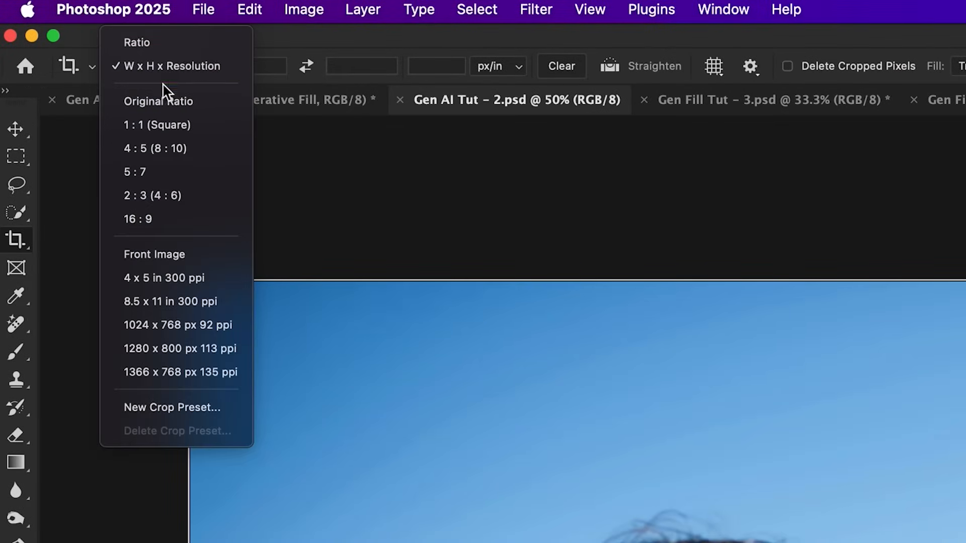
left_click(179, 103)
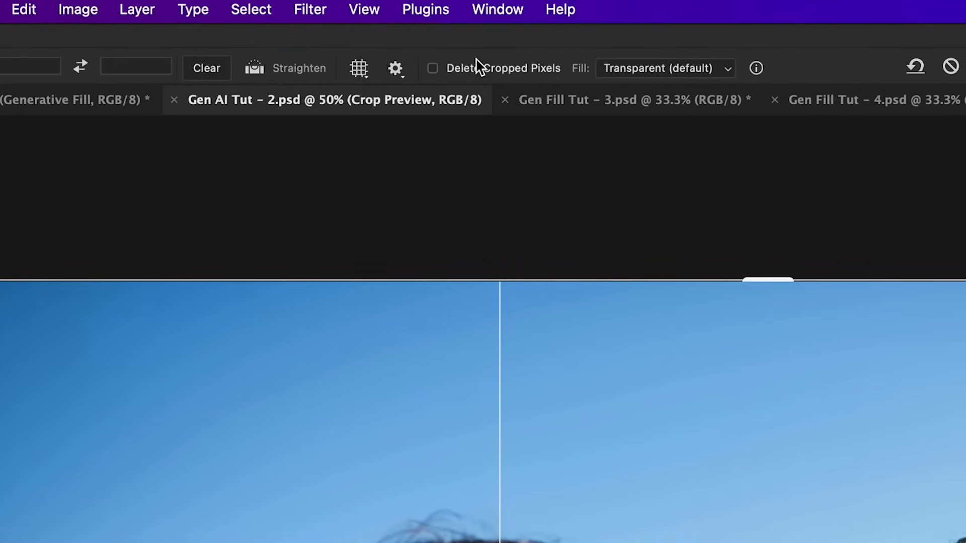
left_click(629, 69)
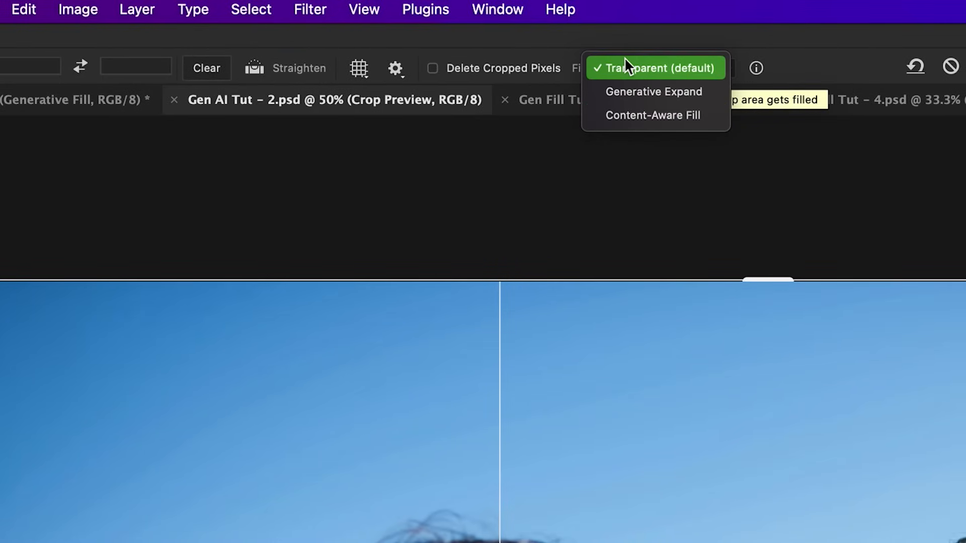
left_click(693, 92)
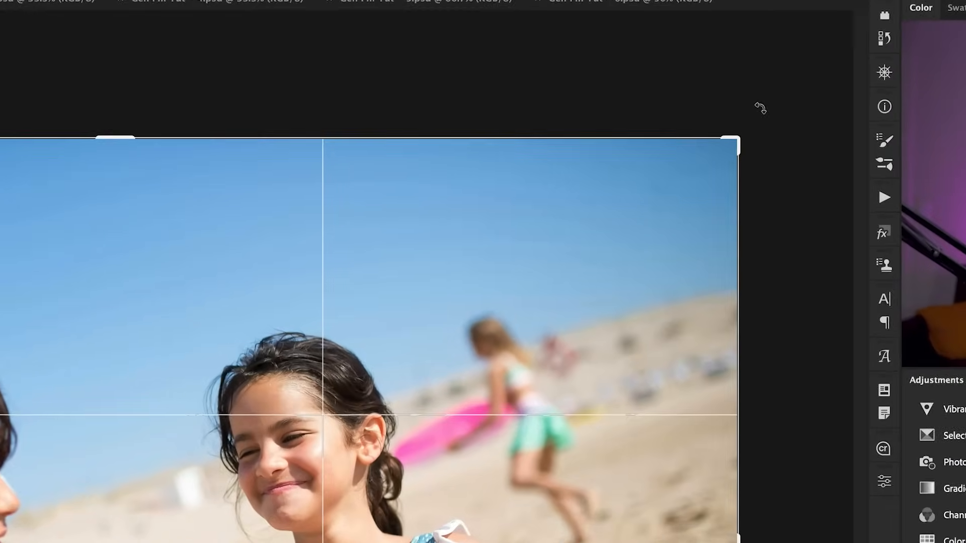
- Rotate the beach photo clockwise within the crop frame until the horizon is level, and apply the crop
left_click_drag(648, 86, 659, 148)
left_click_drag(874, 305, 851, 322)
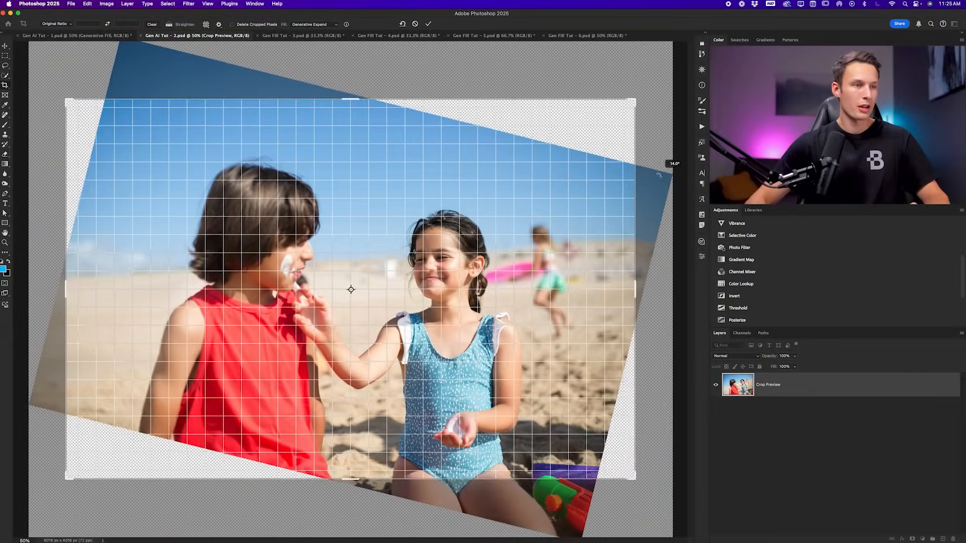
left_click_drag(658, 175, 658, 193)
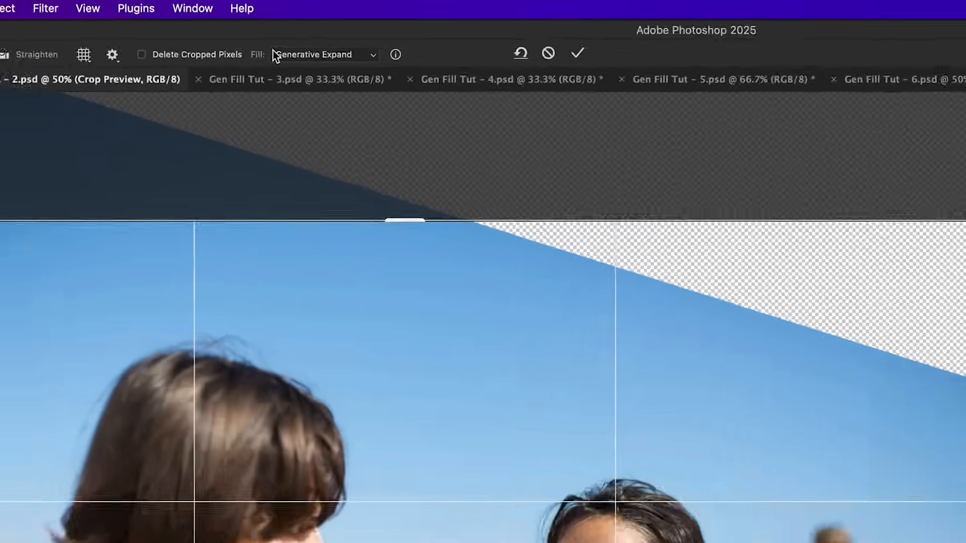
key("Return")
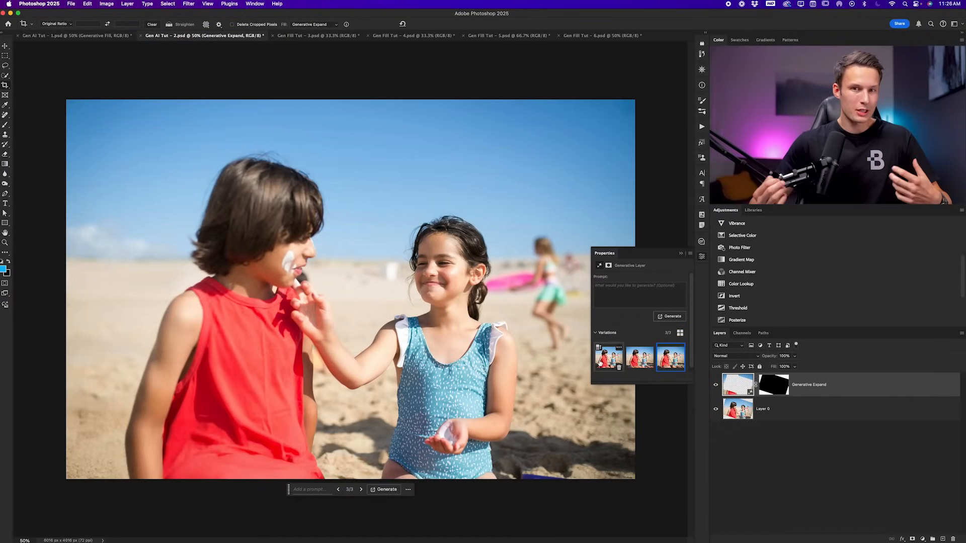
- Compare the variations of the expanded beach photo, keep the first one, and collapse the generative layer's properties
left_click(601, 363)
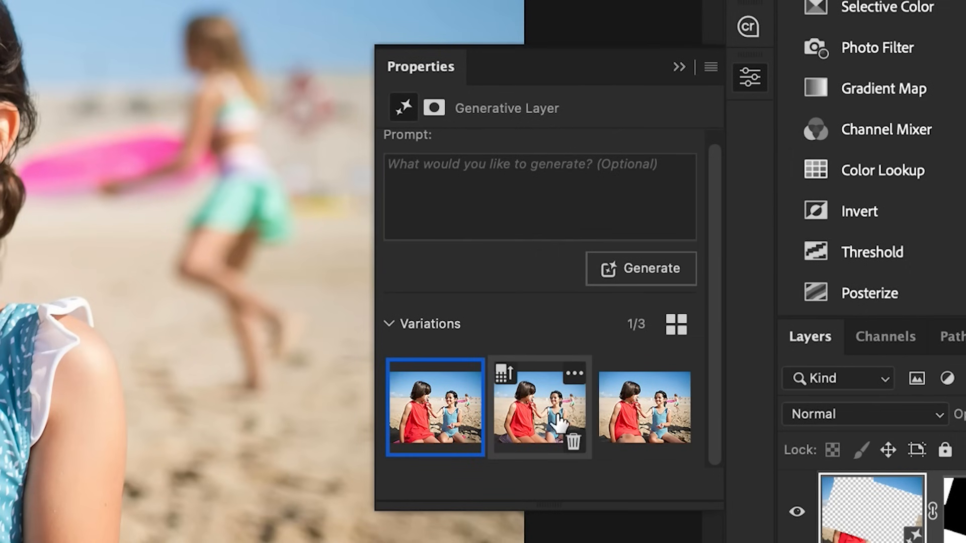
left_click(550, 423)
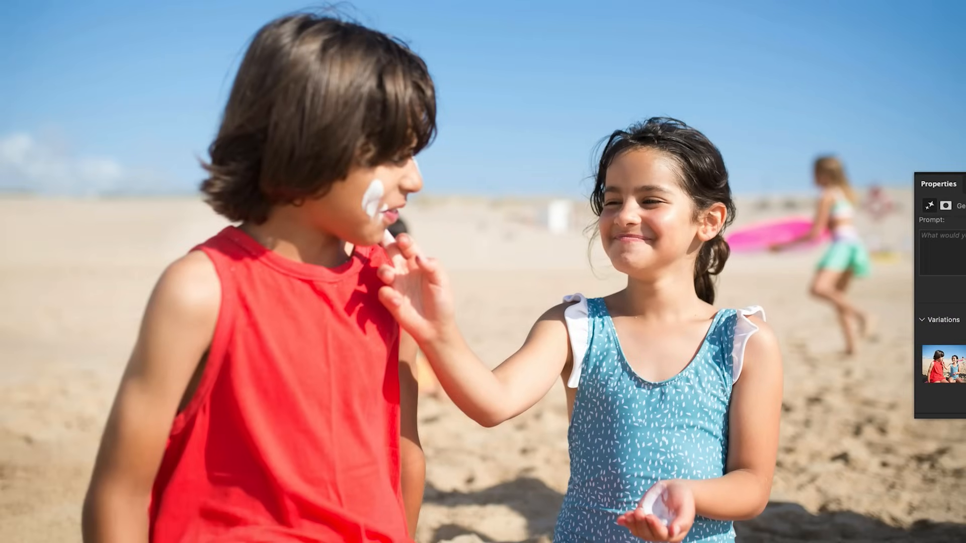
left_click(959, 372)
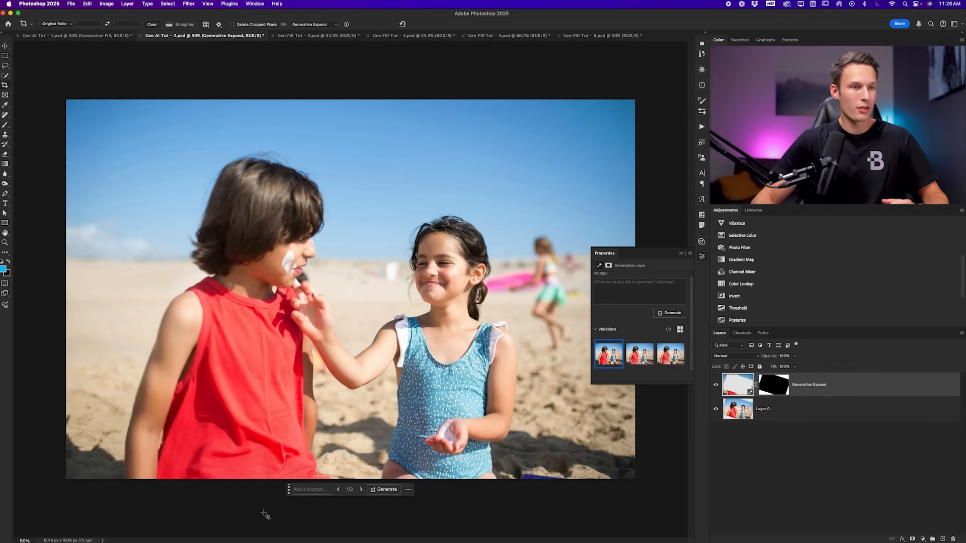
left_click(702, 257)
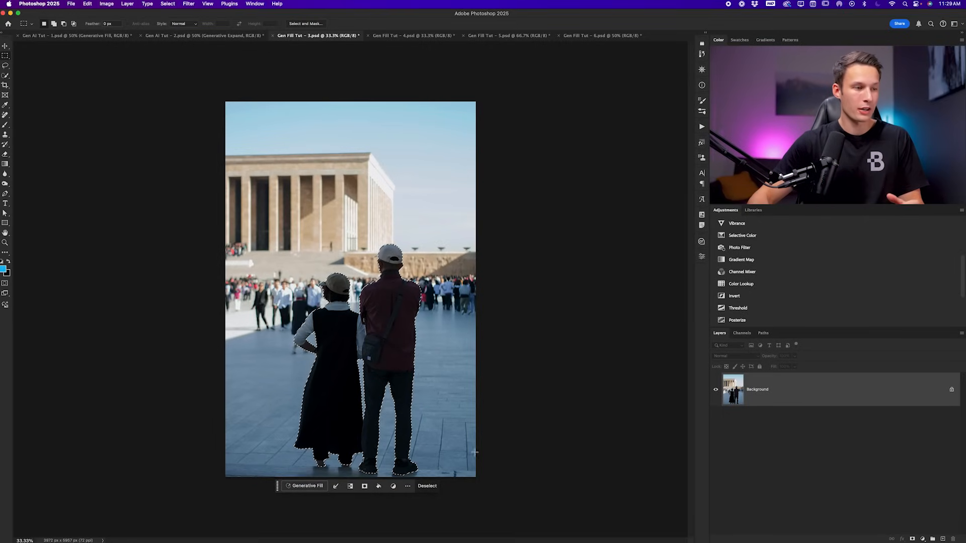
- Invert the selection of the standing couple, and intersect it with a freehand Lasso outline around the background crowd
left_click(351, 488)
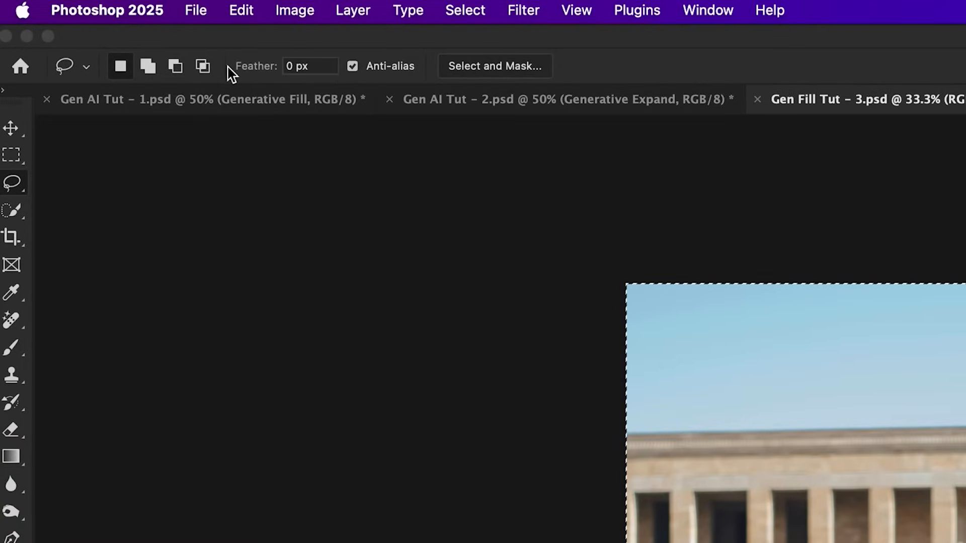
left_click(206, 69)
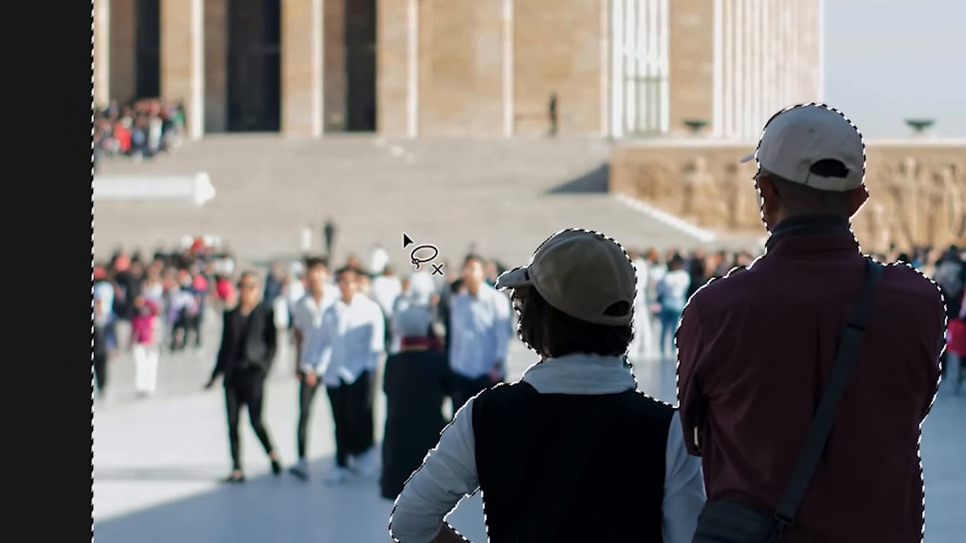
mouse_move(403, 231)
left_mouse_down()
mouse_move(339, 213)
mouse_move(256, 213)
mouse_move(132, 218)
mouse_move(76, 237)
mouse_move(52, 403)
mouse_move(163, 460)
mouse_move(234, 535)
left_mouse_up()
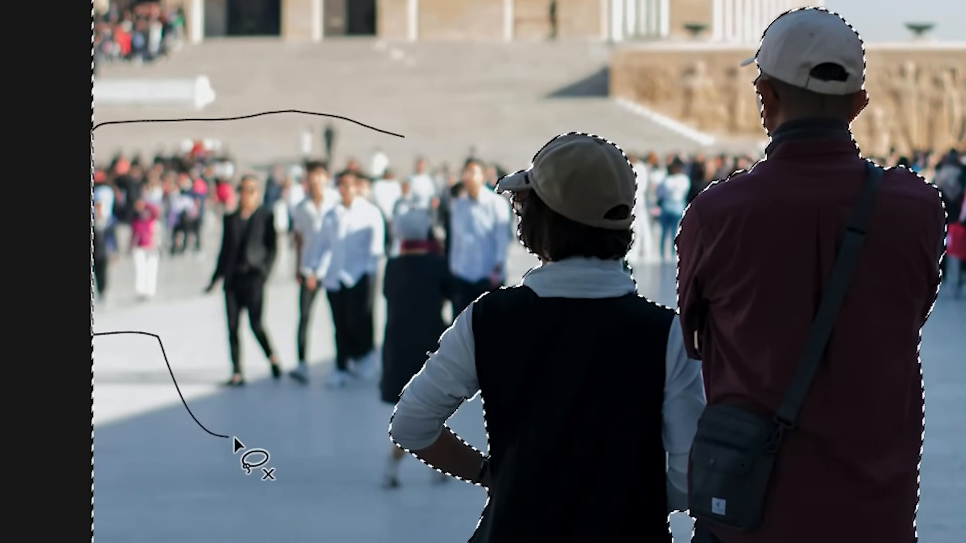
left_click_drag(234, 437, 327, 431)
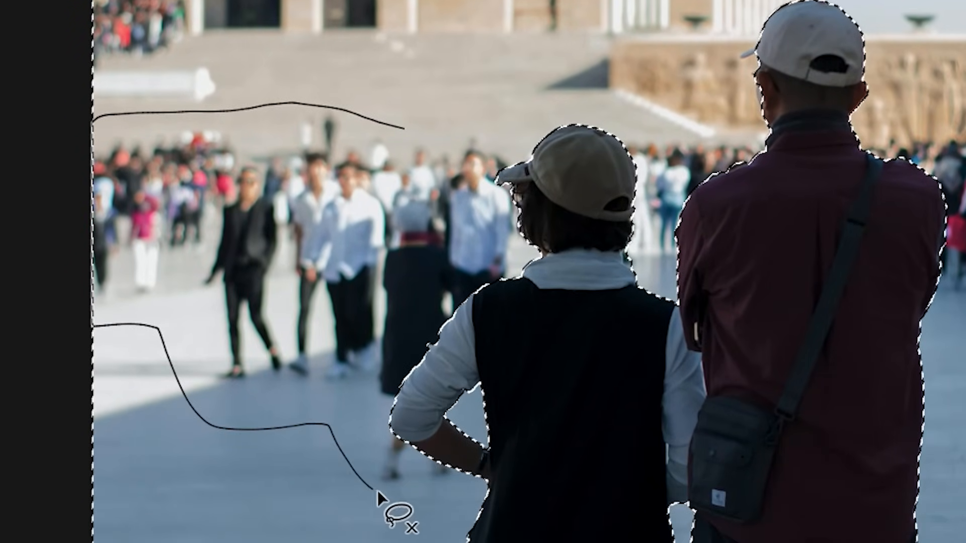
mouse_move(455, 497)
left_mouse_down()
mouse_move(557, 506)
mouse_move(913, 499)
left_mouse_up()
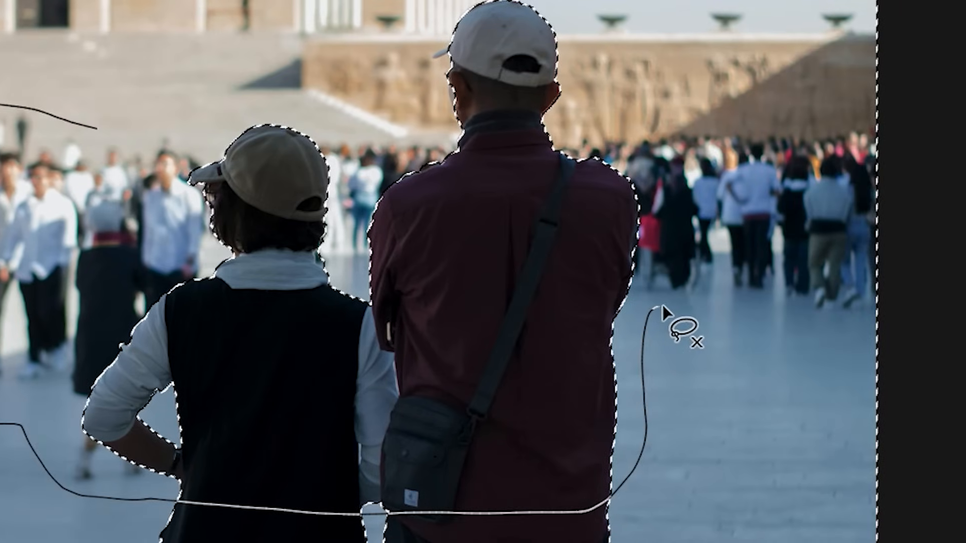
mouse_move(790, 315)
left_mouse_down()
mouse_move(869, 336)
mouse_move(910, 310)
mouse_move(937, 70)
mouse_move(908, 100)
mouse_move(745, 125)
mouse_move(255, 115)
mouse_move(70, 121)
left_mouse_up()
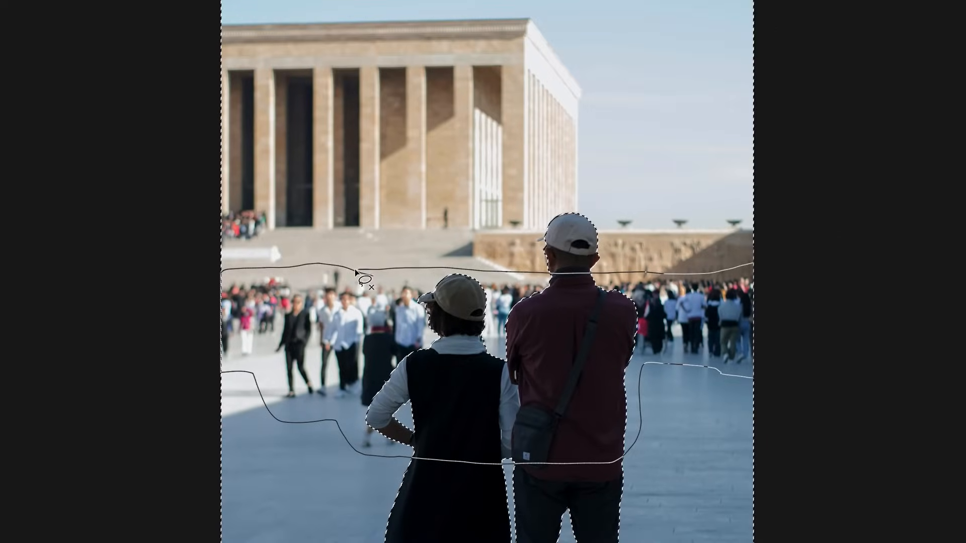
left_click_drag(351, 272, 352, 273)
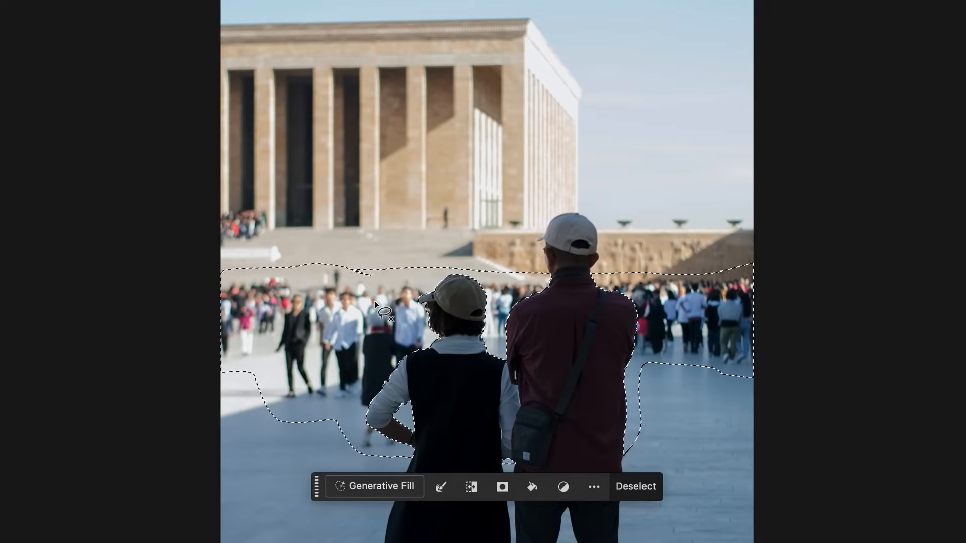